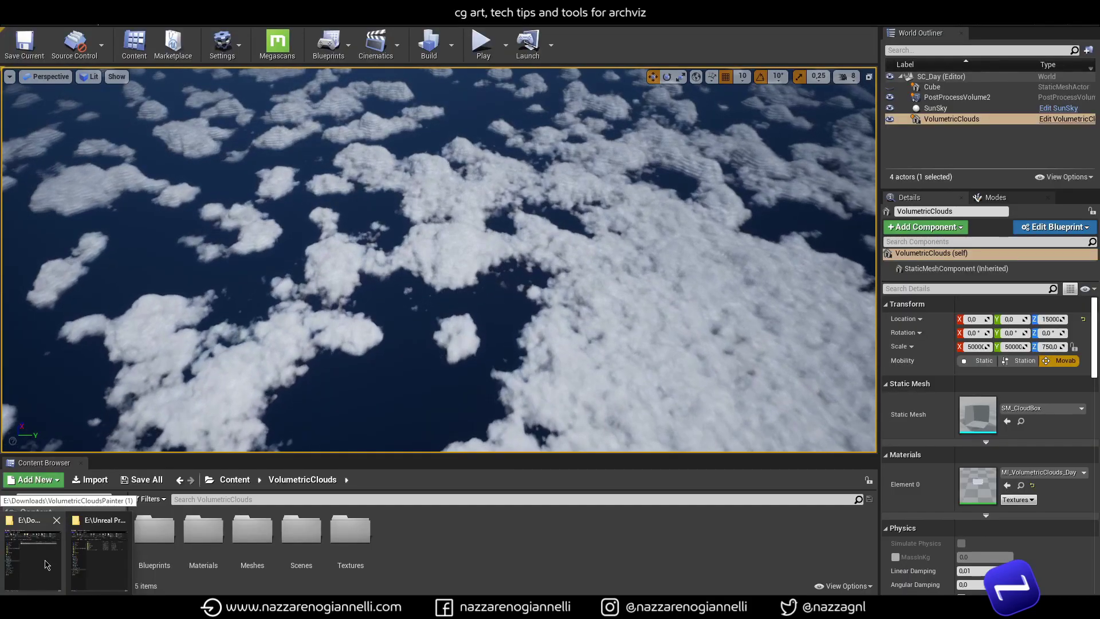
# Show the downloaded VolumetricCloudsPainter folder beside the SanFranciscoLand 2 project, and open the project's Plugins folder and its VolumetricCloudsPainter subfolder
pyautogui.click(47, 565)
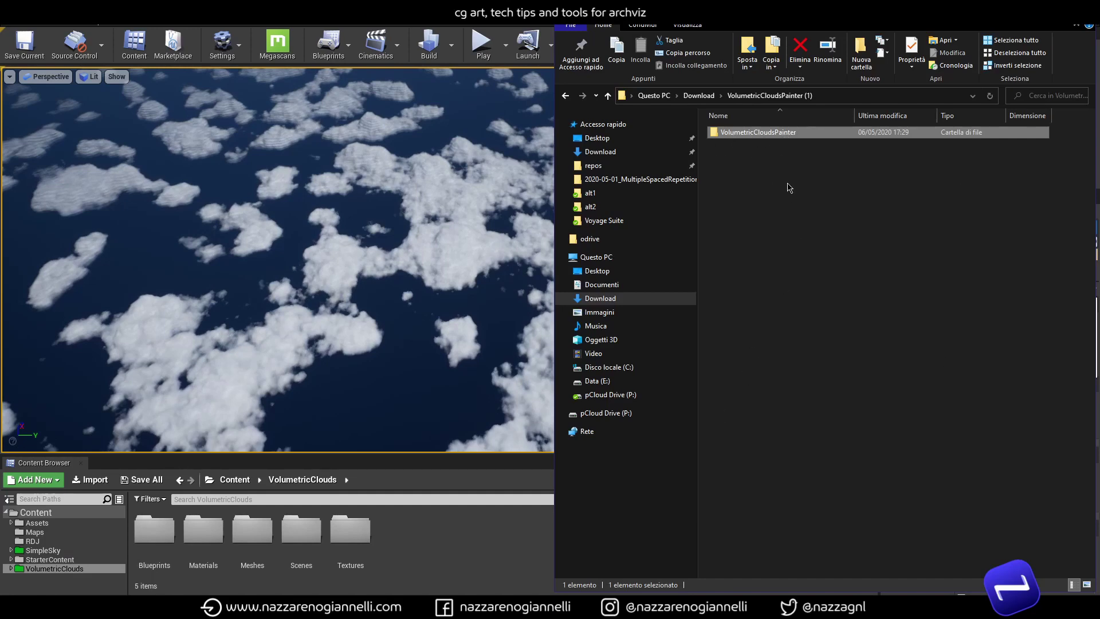
pyautogui.click(64, 606)
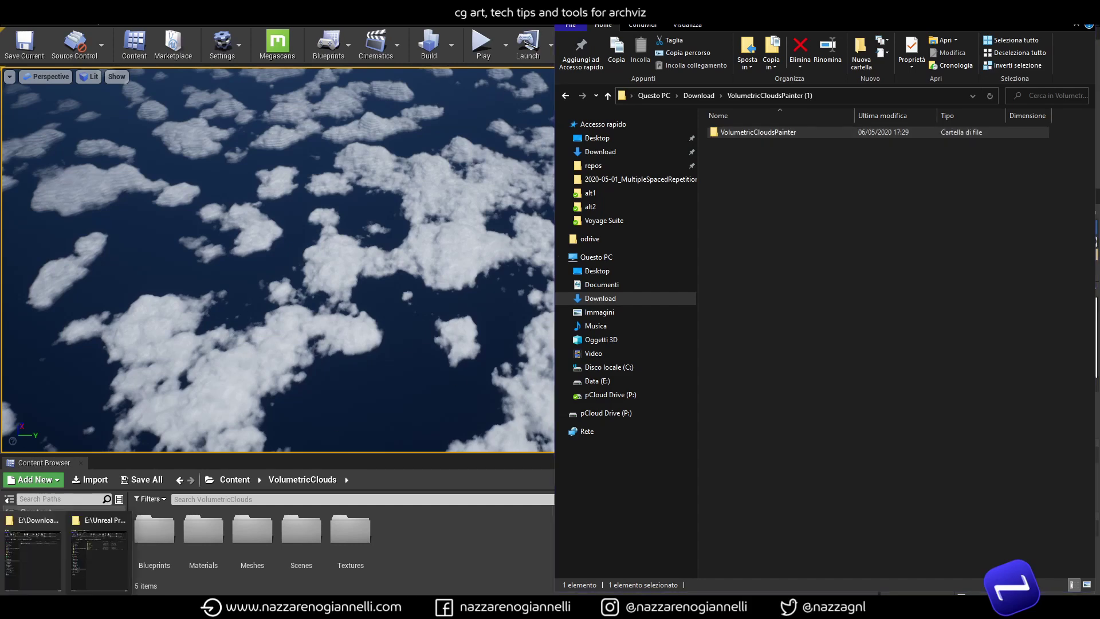
pyautogui.click(54, 577)
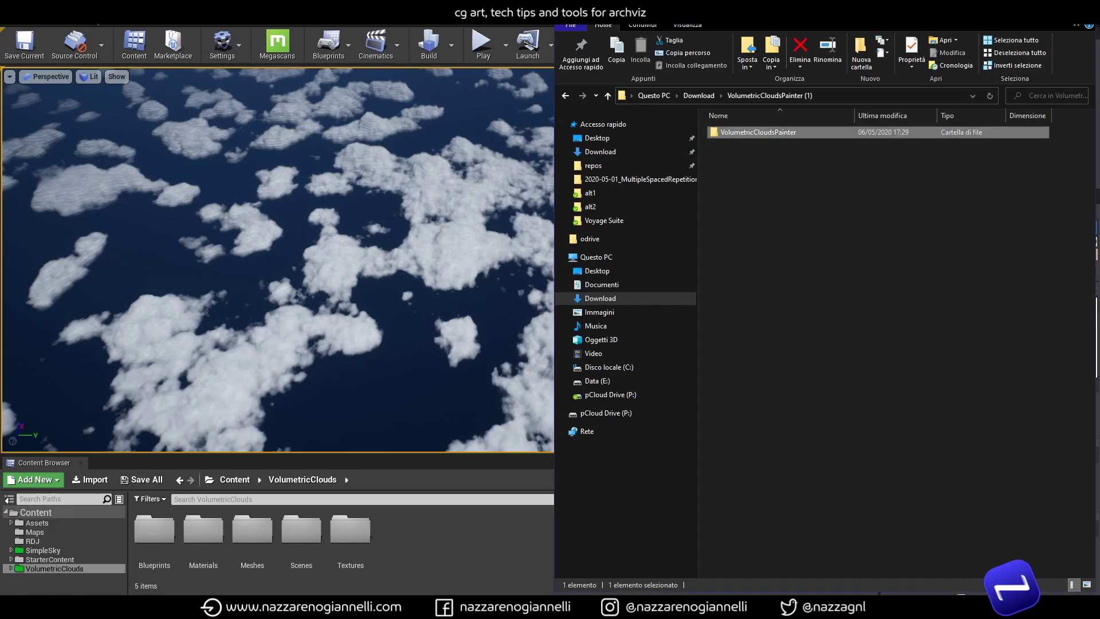
pyautogui.click(65, 606)
pyautogui.click(124, 522)
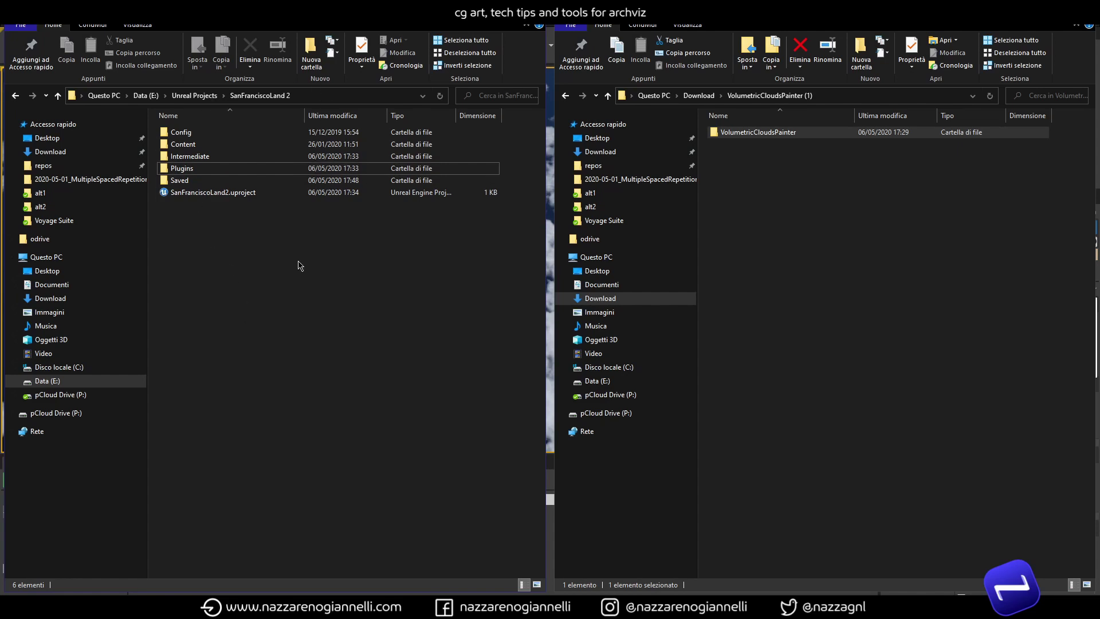
pyautogui.doubleClick(189, 169)
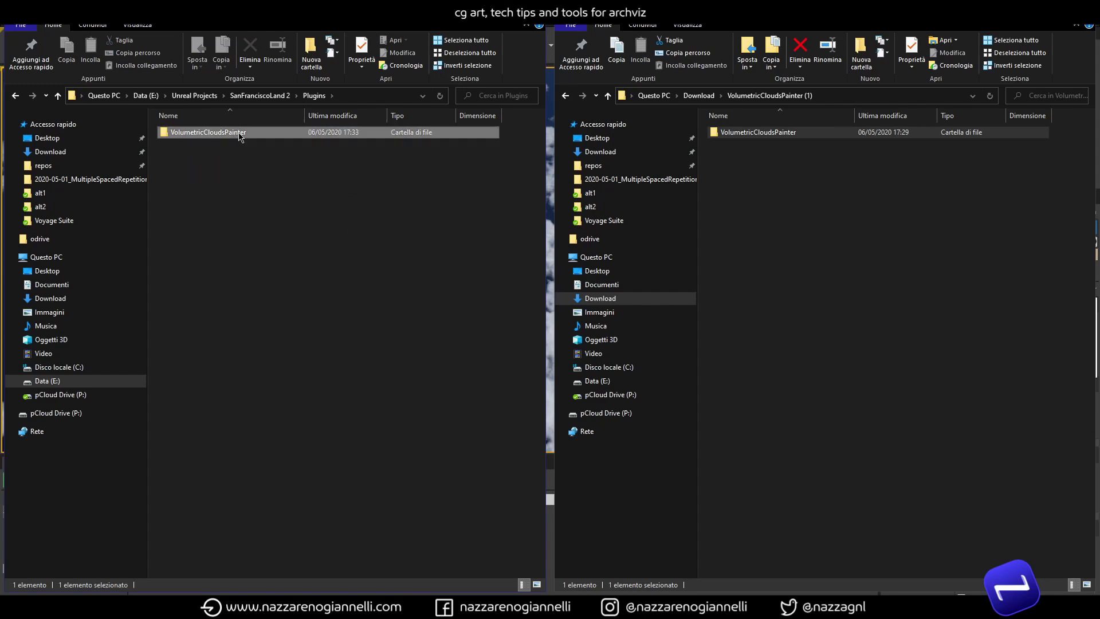
pyautogui.doubleClick(198, 133)
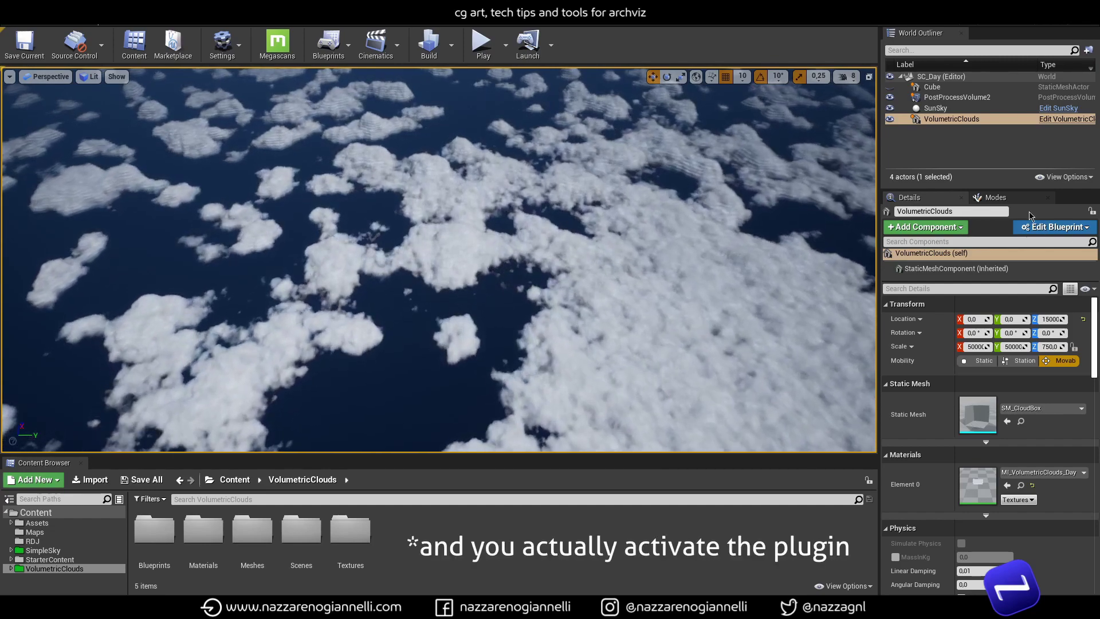
# Activate the volumetric cloud painting mode in Unreal Editor, start painting and fill the gaps in the central clouds with the 0.01 brush
pyautogui.click(1015, 200)
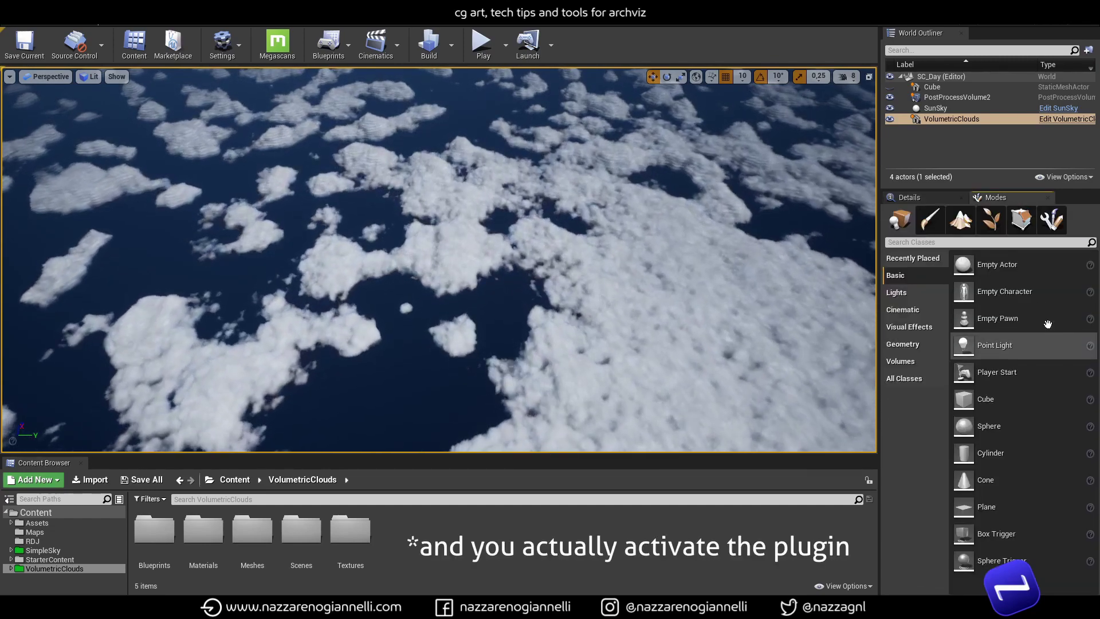
pyautogui.click(1052, 223)
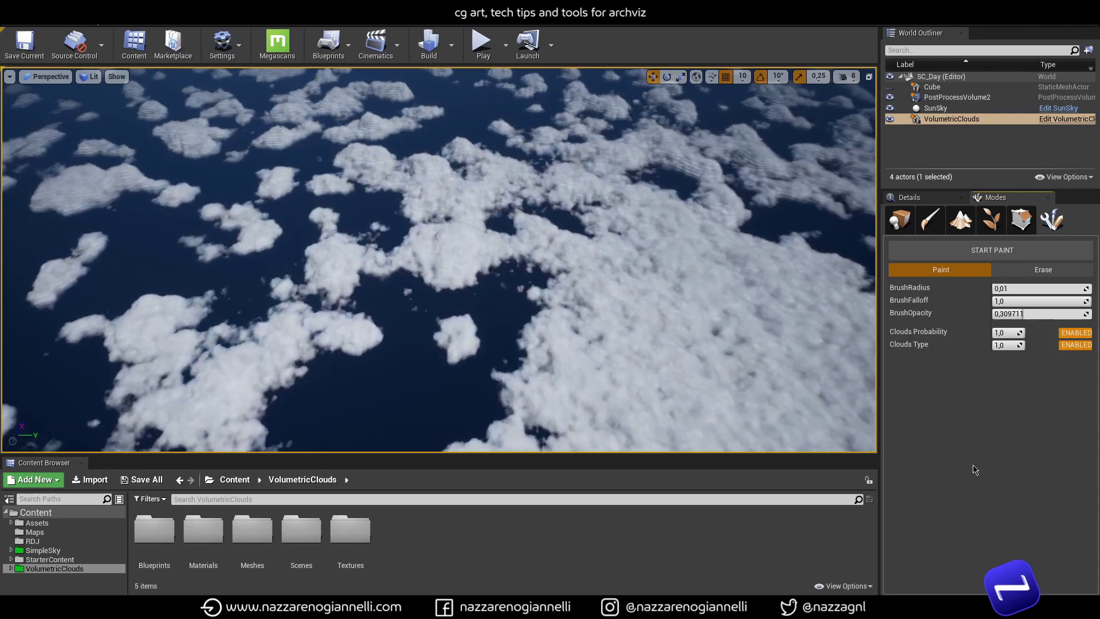
pyautogui.click(977, 253)
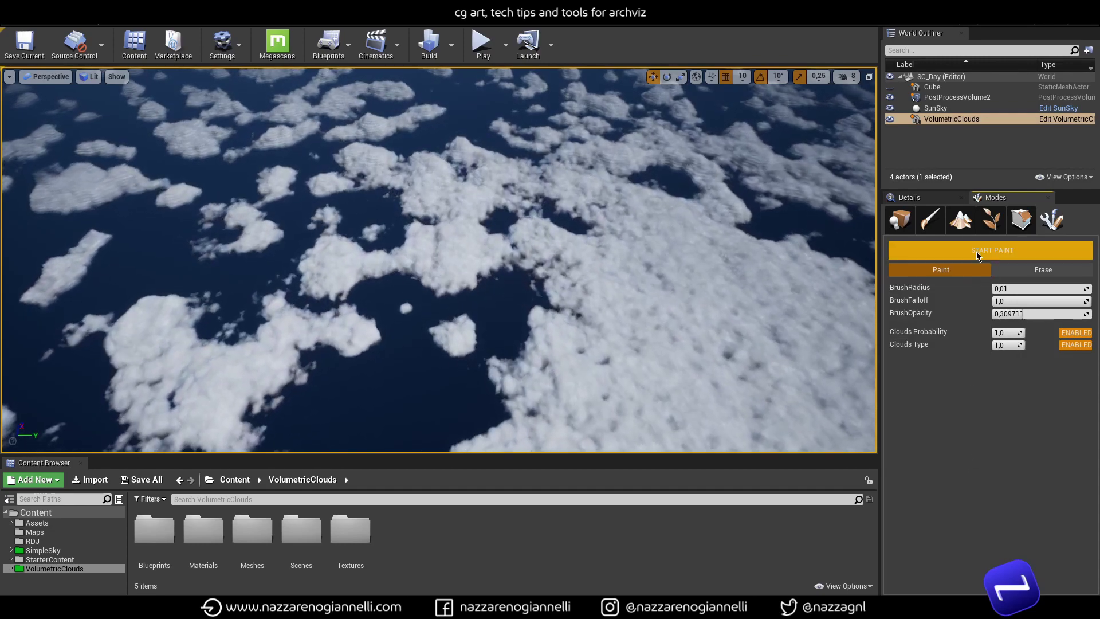
pyautogui.click(976, 252)
pyautogui.click(977, 252)
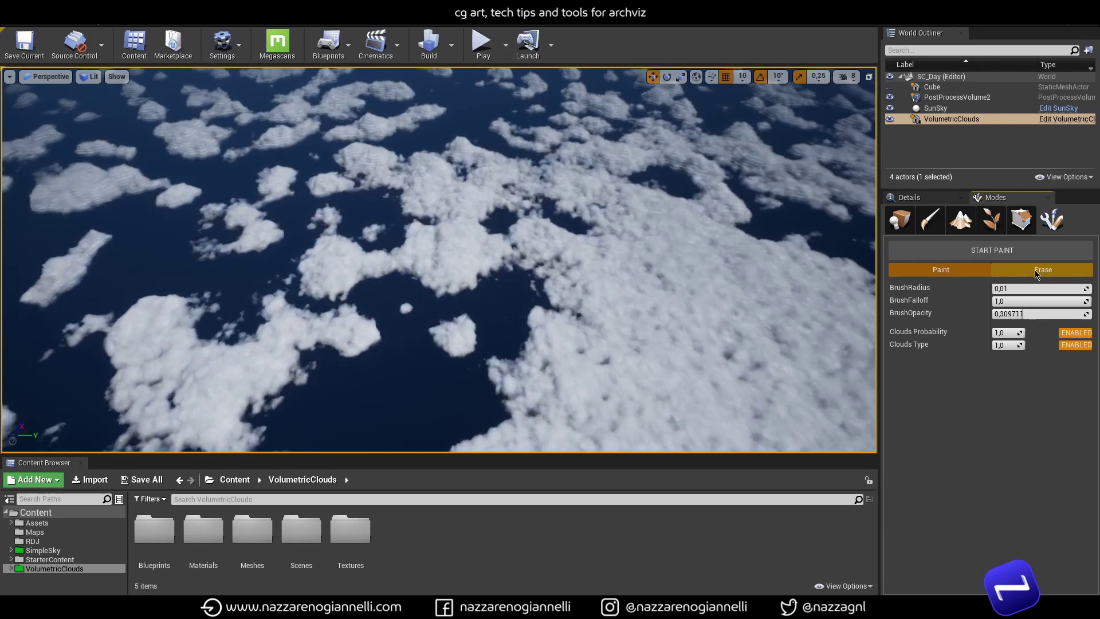
pyautogui.click(974, 251)
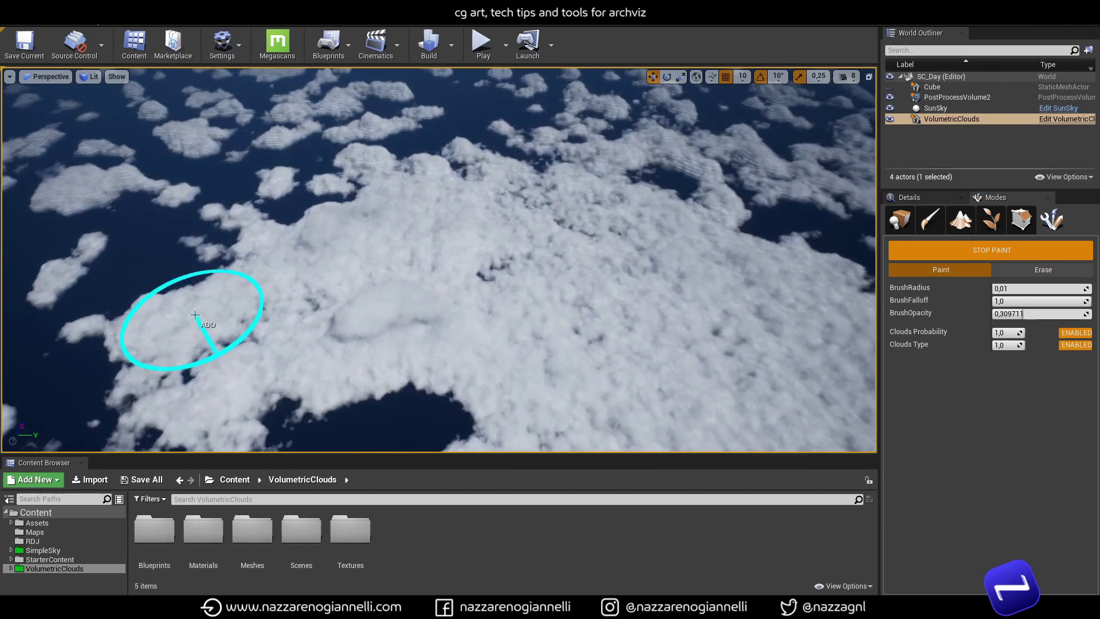
# Increase the brush radius to about 0.027 and paint a wide area of dense clouds over the gaps
pyautogui.moveTo(567, 267); pyautogui.dragTo(514, 294, button='right')
pyautogui.press('w')
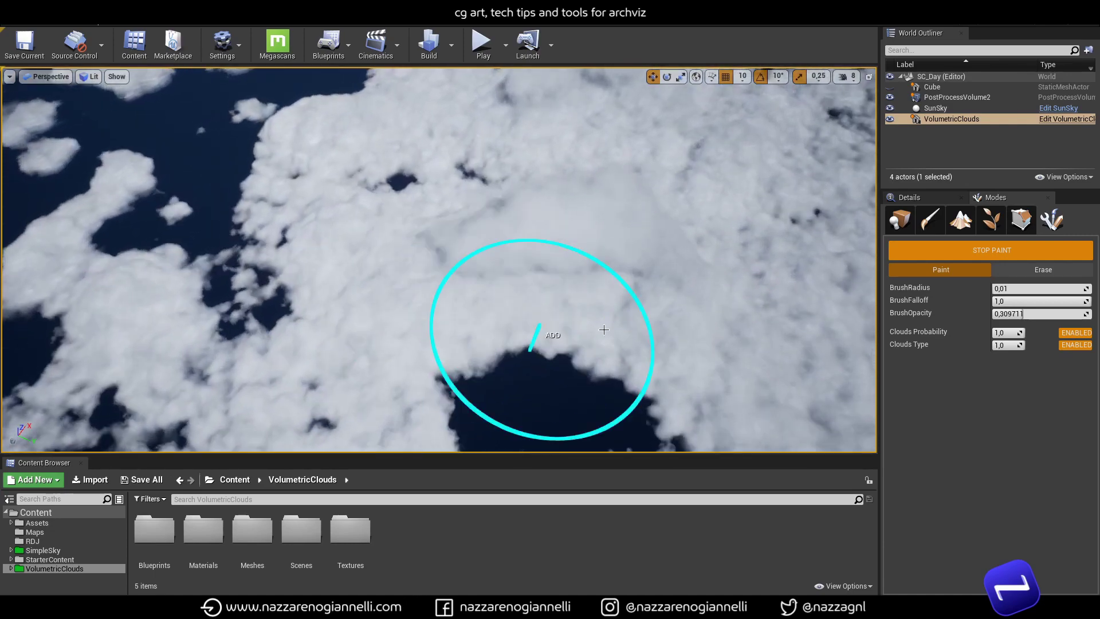
pyautogui.moveTo(695, 202); pyautogui.dragTo(476, 166, button='right')
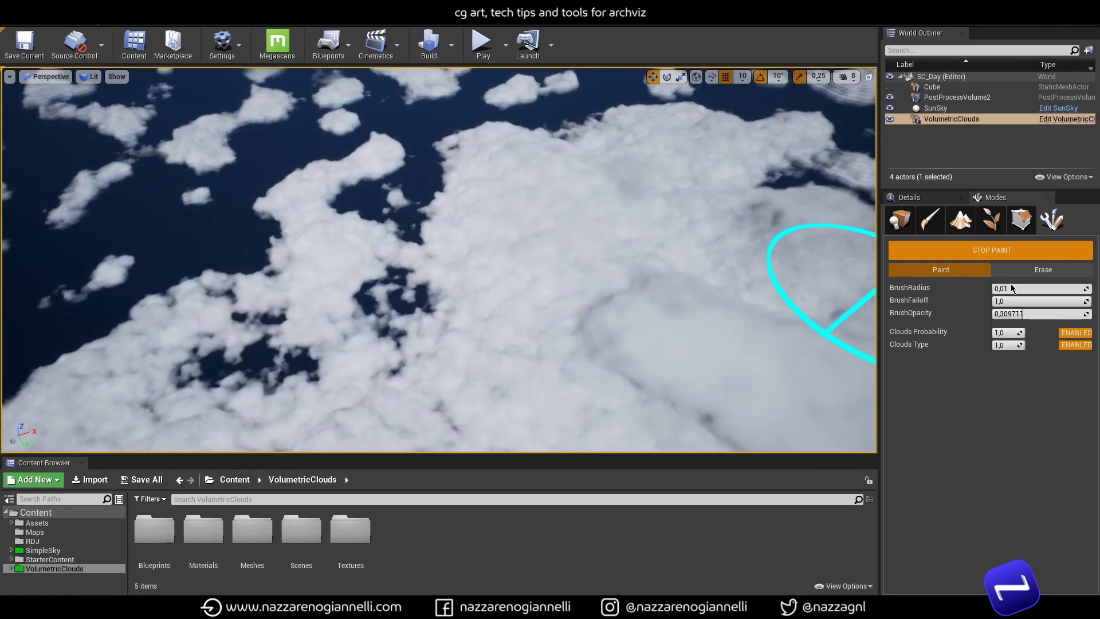
pyautogui.moveTo(994, 291); pyautogui.dragTo(1020, 292)
pyautogui.moveTo(366, 226); pyautogui.dragTo(385, 184)
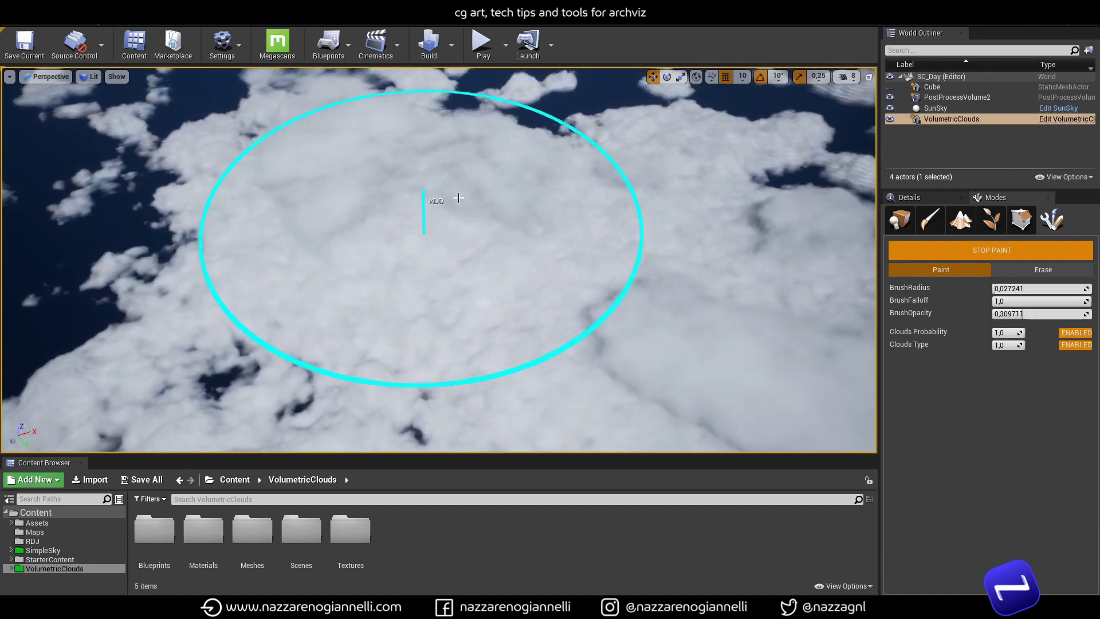
pyautogui.moveTo(459, 197)
pyautogui.mouseDown(button='right')
pyautogui.moveTo(458, 228)
pyautogui.moveTo(425, 226)
pyautogui.mouseUp(button='right')
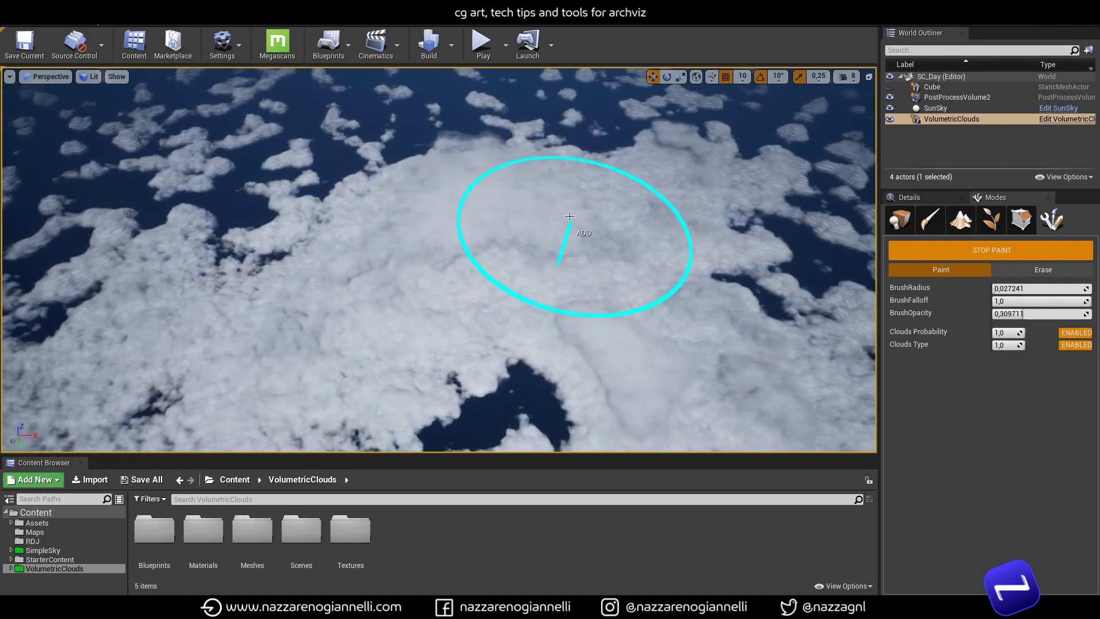
# Switch the brush to erase and carve open gaps through the dense cloud layer
pyautogui.click(1043, 272)
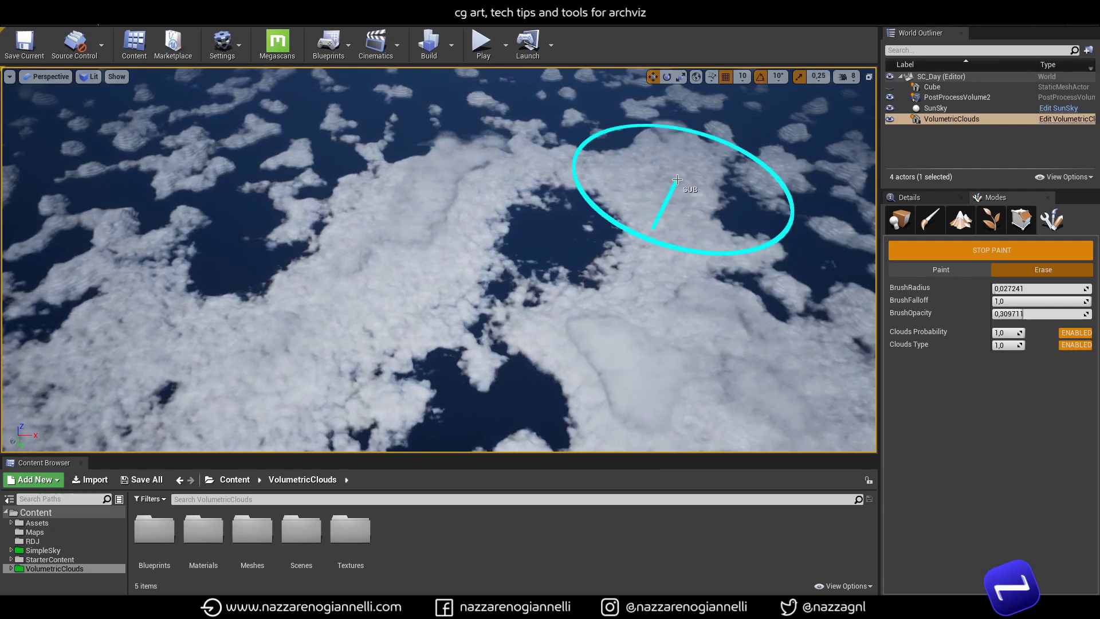
pyautogui.moveTo(630, 260)
pyautogui.mouseDown(button='right')
pyautogui.moveTo(471, 309)
pyautogui.moveTo(197, 226)
pyautogui.mouseUp(button='right')
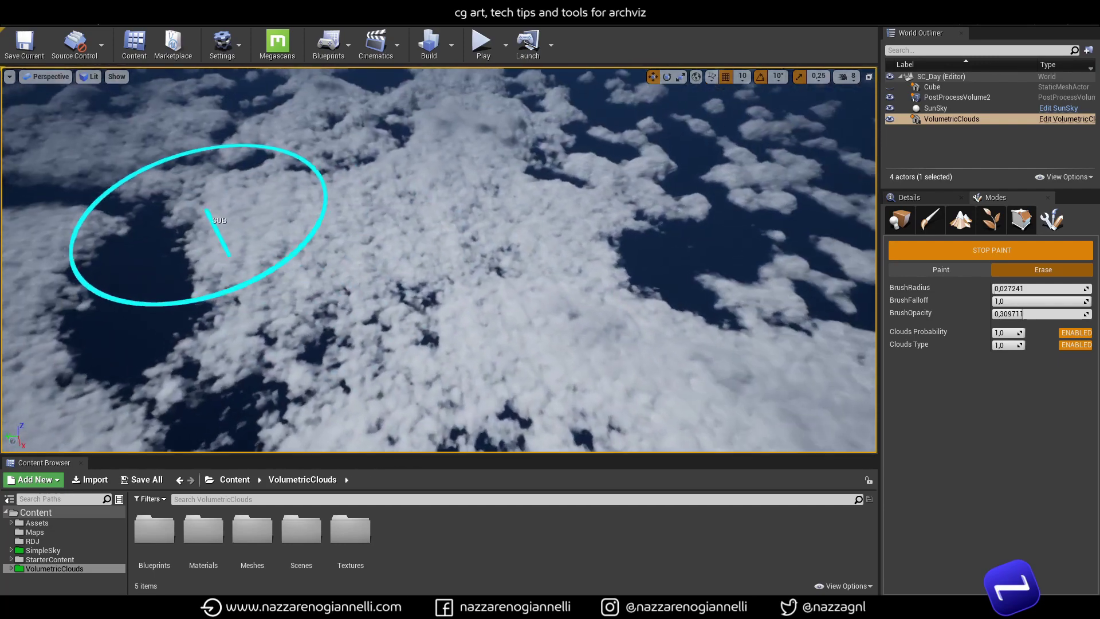
pyautogui.moveTo(197, 226); pyautogui.dragTo(806, 213)
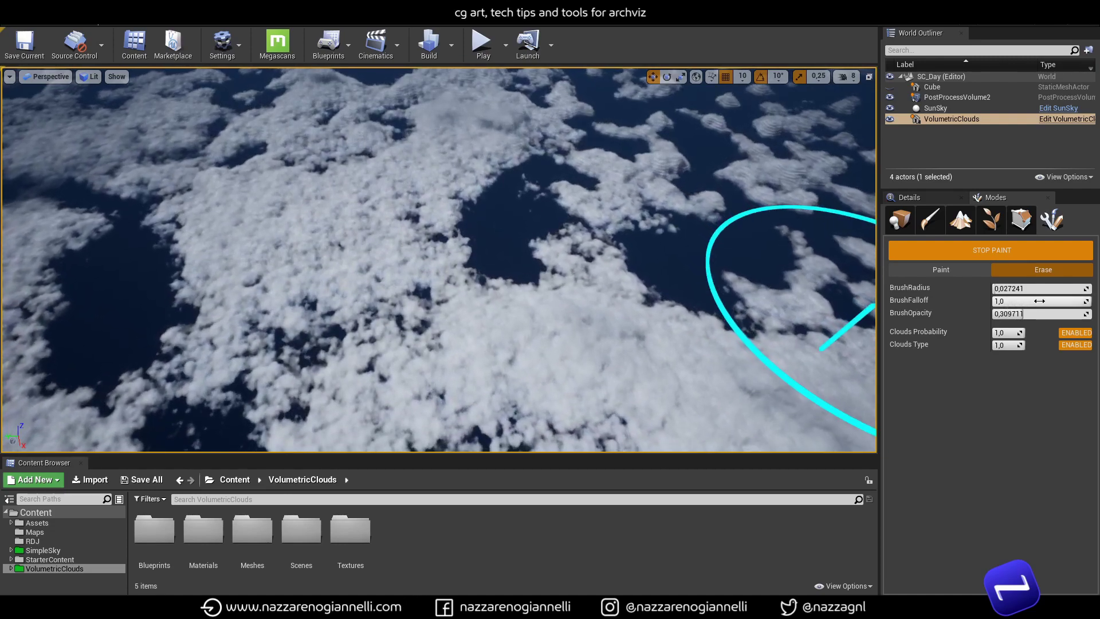
# Paint hard-edged cloud discs with brush falloff at about 0.149, and a softer patch beside them with falloff at 1.0
pyautogui.moveTo(1038, 302); pyautogui.dragTo(571, 302)
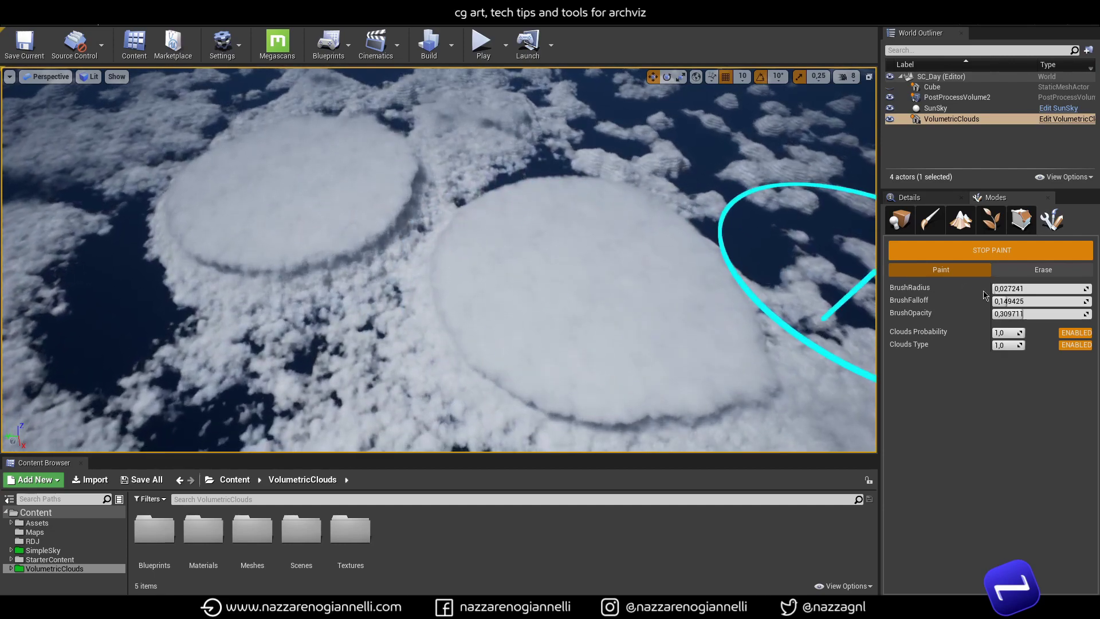
pyautogui.moveTo(1004, 301); pyautogui.dragTo(1092, 301)
pyautogui.moveTo(496, 258); pyautogui.dragTo(212, 281, button='right')
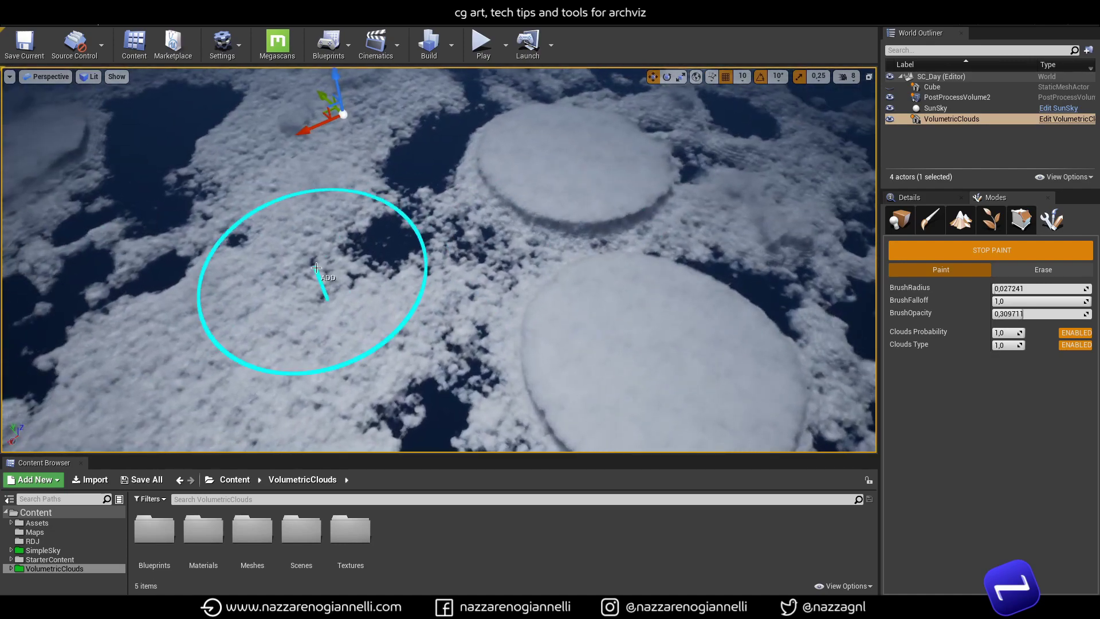
pyautogui.moveTo(354, 251); pyautogui.dragTo(316, 235)
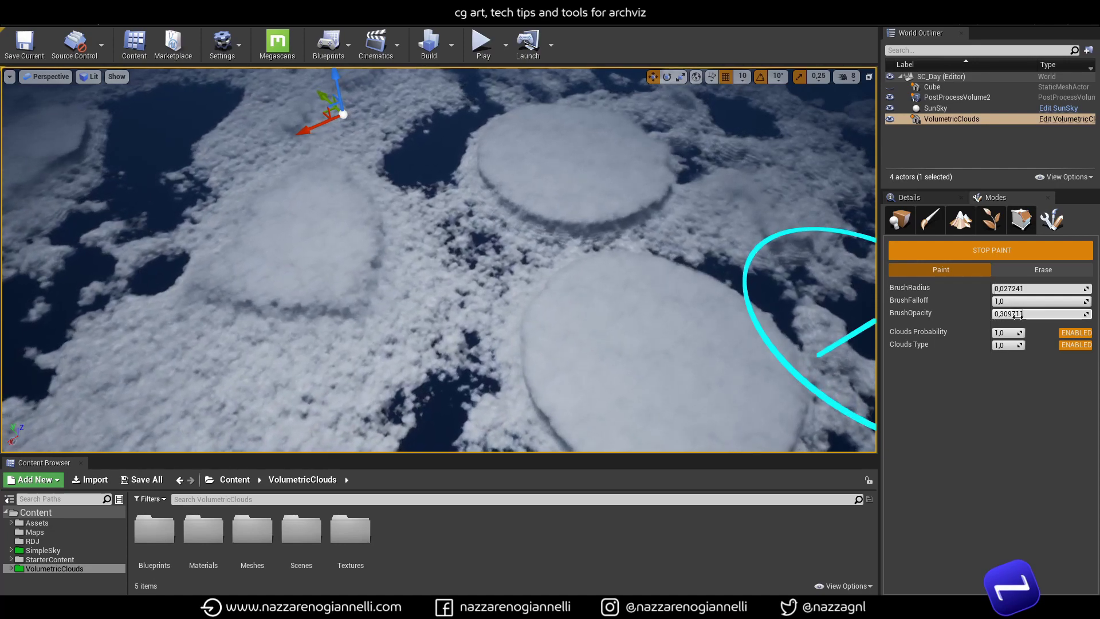
# Try a brush opacity of 0, raise it to 1.0 and erase a winding channel between the painted cloud patches
pyautogui.moveTo(1017, 315); pyautogui.dragTo(993, 315)
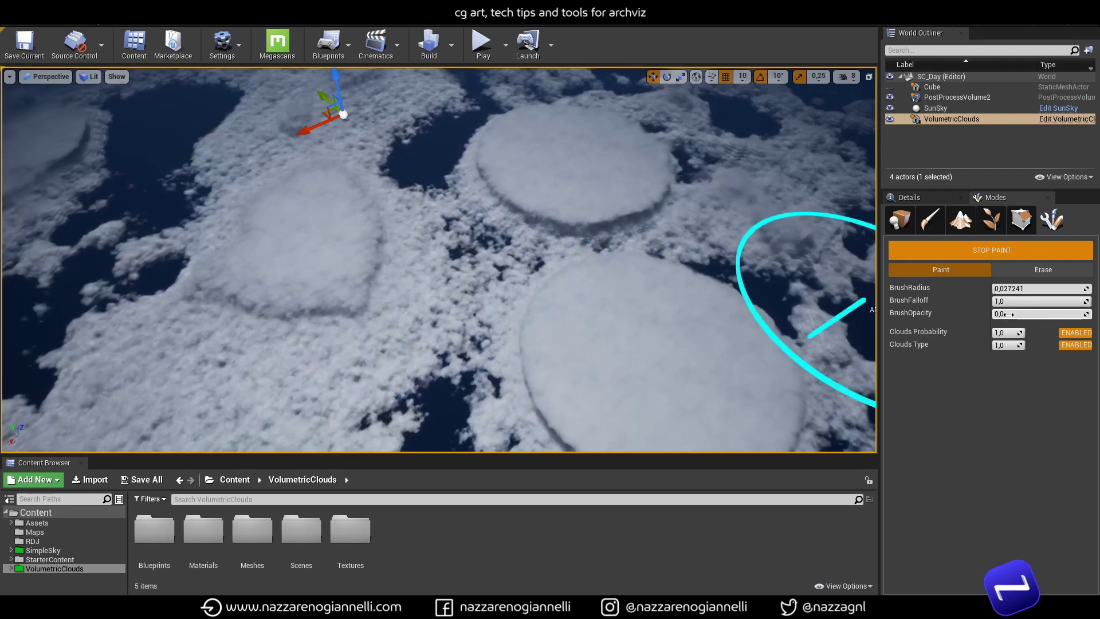
pyautogui.moveTo(1008, 314); pyautogui.dragTo(1089, 314)
pyautogui.click(423, 304)
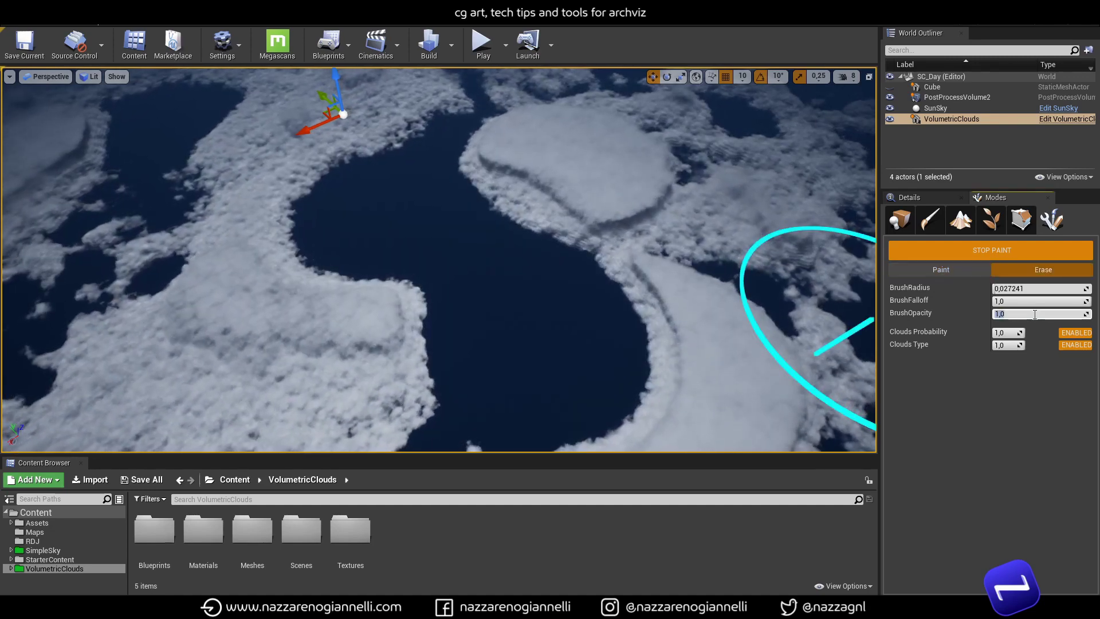
# Set the brush opacity to 0.3 and gently erase the edges of the cloud discs beside the channel
pyautogui.click(1034, 315)
pyautogui.write('.3')
pyautogui.press('Return')
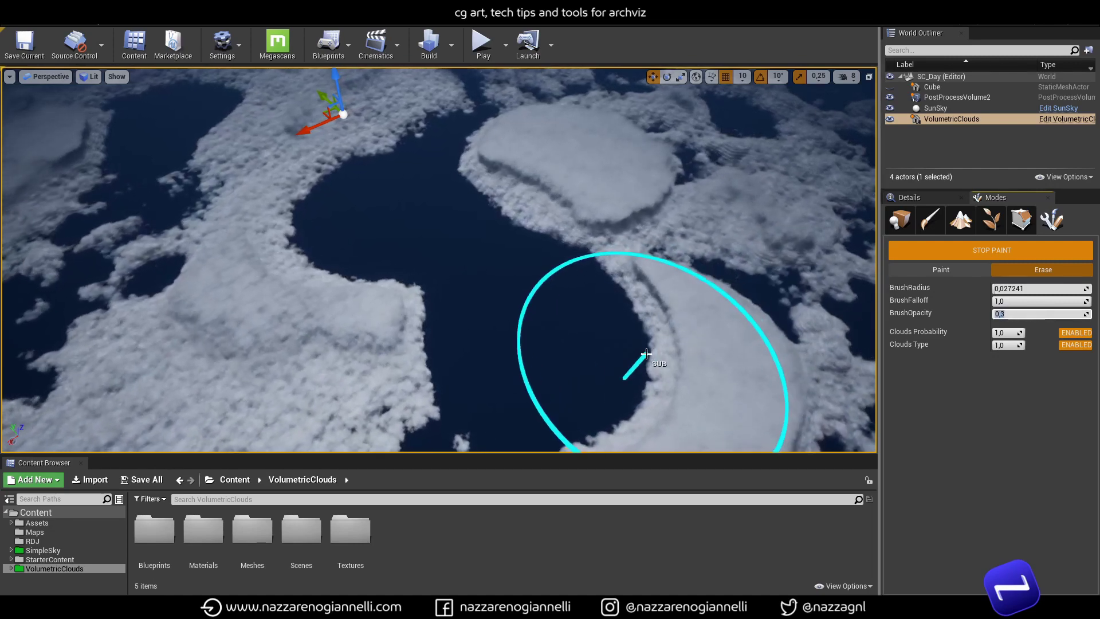
pyautogui.moveTo(669, 364); pyautogui.dragTo(676, 333)
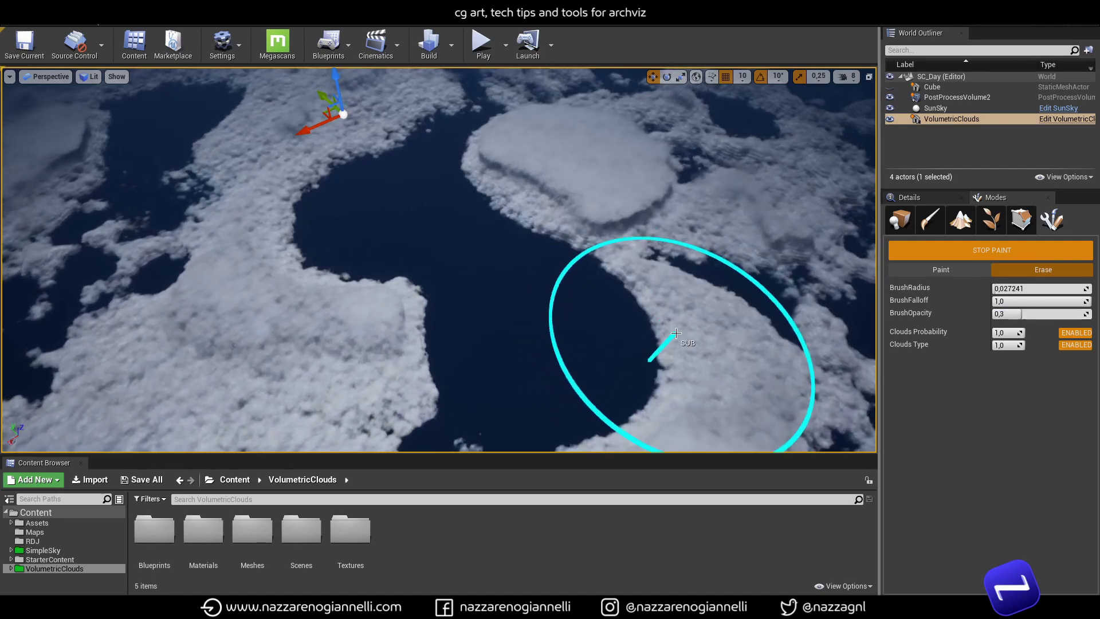
pyautogui.moveTo(687, 274)
pyautogui.mouseDown()
pyautogui.moveTo(614, 225)
pyautogui.moveTo(589, 161)
pyautogui.moveTo(452, 231)
pyautogui.moveTo(413, 334)
pyautogui.mouseUp()
# Lower Clouds Probability to 0.34 and erase a large round area of the central clouds
pyautogui.moveTo(413, 334)
pyautogui.mouseDown(button='right')
pyautogui.moveTo(405, 257)
pyautogui.moveTo(237, 270)
pyautogui.moveTo(84, 246)
pyautogui.mouseUp(button='right')
pyautogui.moveTo(737, 261); pyautogui.dragTo(405, 268, button='right')
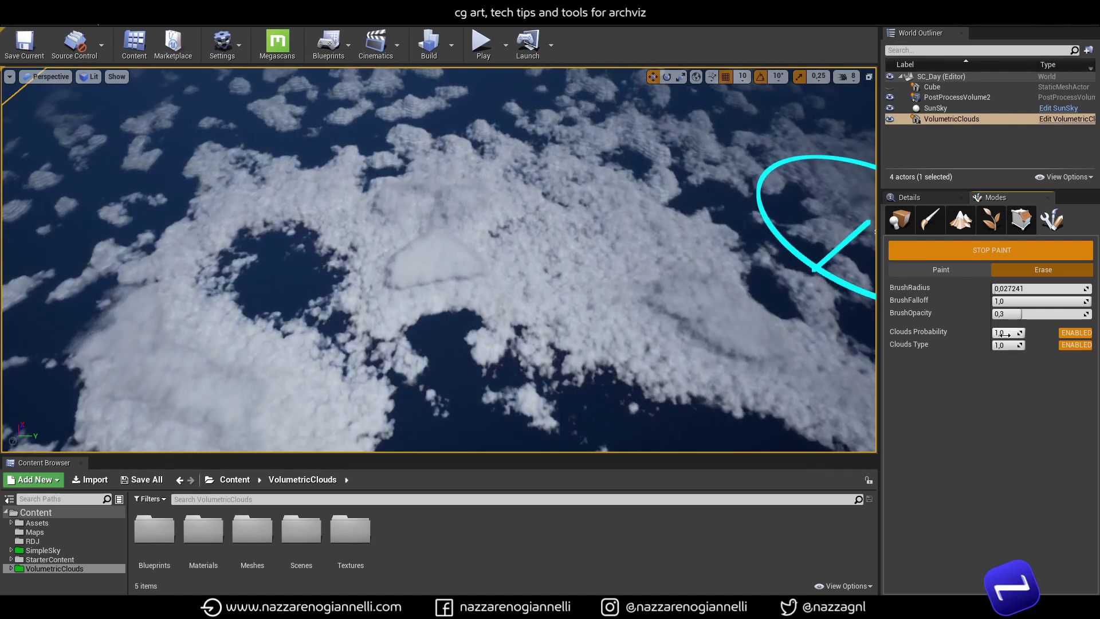
pyautogui.moveTo(1011, 332)
pyautogui.mouseDown()
pyautogui.moveTo(994, 333)
pyautogui.moveTo(1004, 332)
pyautogui.mouseUp()
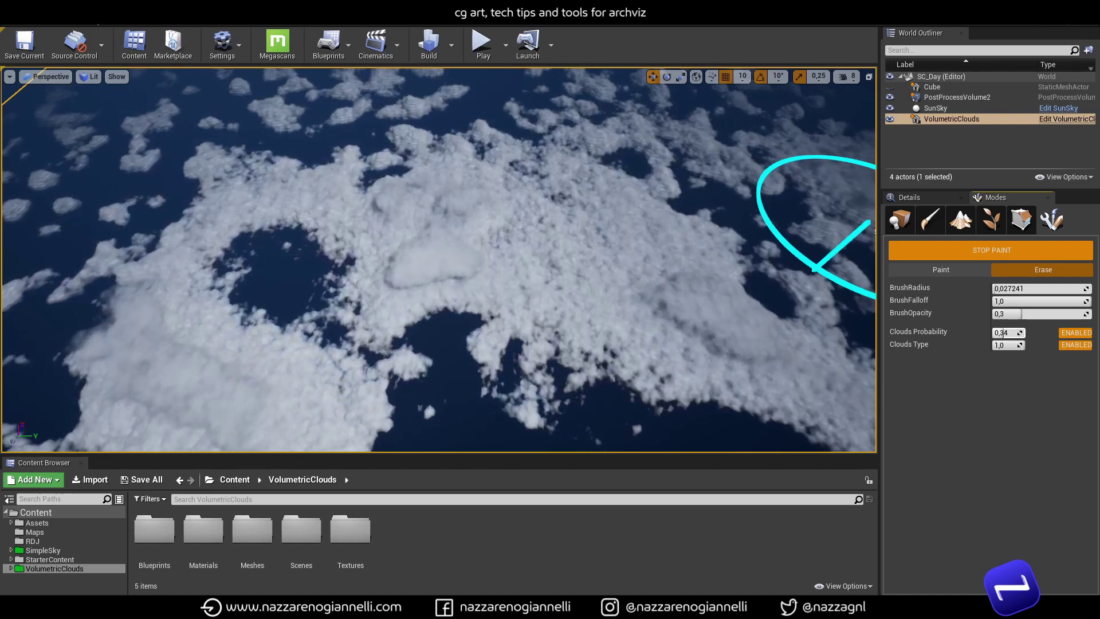
pyautogui.moveTo(535, 363); pyautogui.dragTo(484, 447)
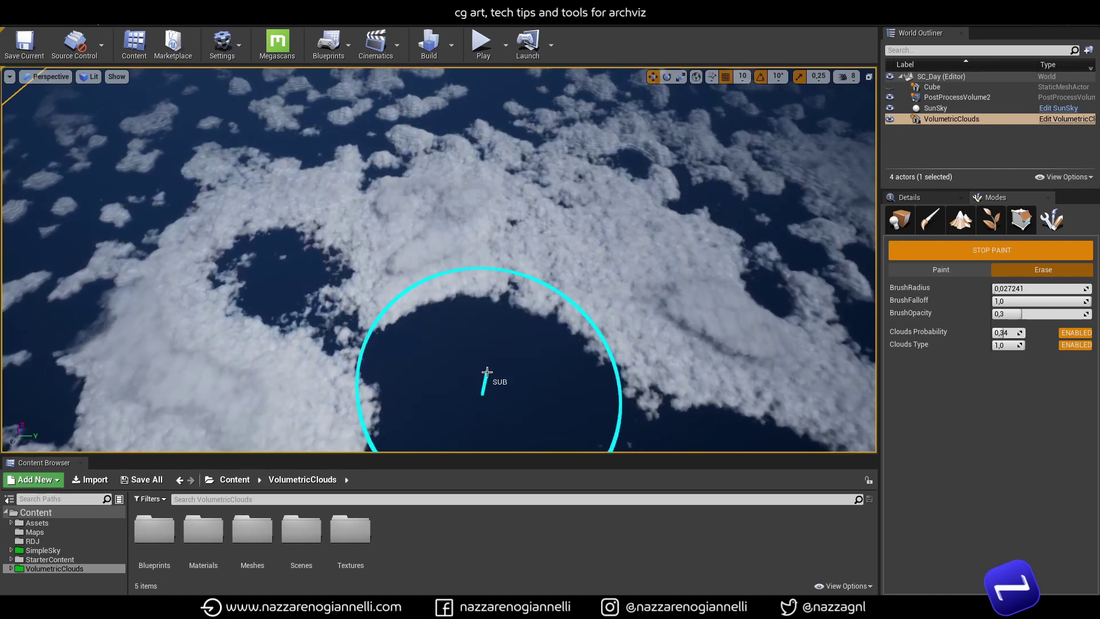
# Switch the brush back to paint and add sparse, scattered clouds across the cleared central area
pyautogui.click(943, 278)
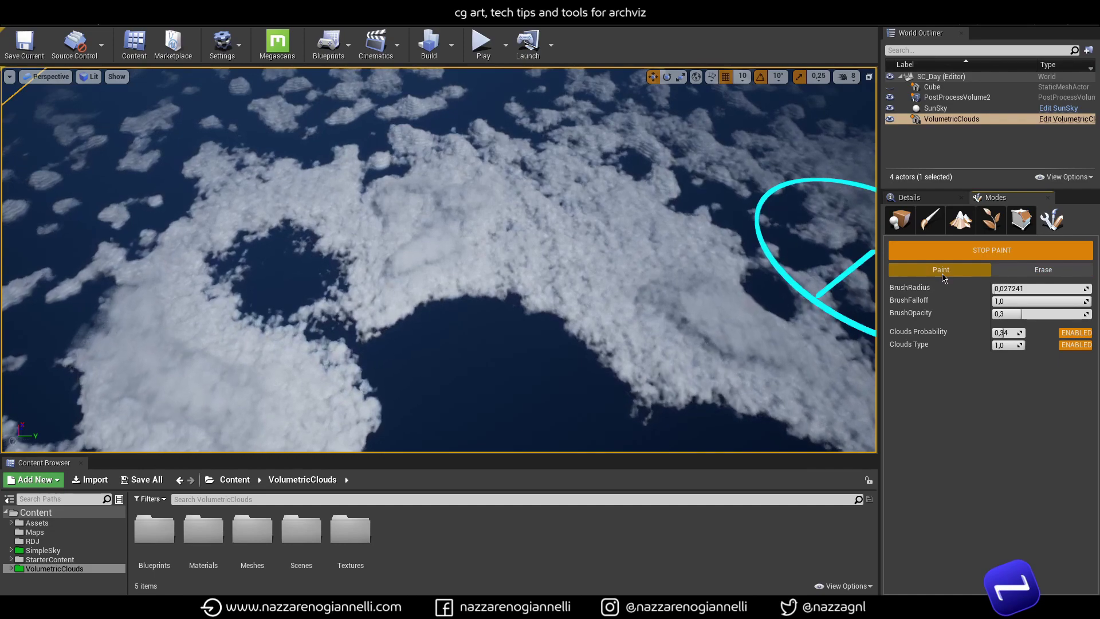
pyautogui.moveTo(481, 377)
pyautogui.mouseDown()
pyautogui.moveTo(528, 338)
pyautogui.moveTo(523, 347)
pyautogui.moveTo(548, 307)
pyautogui.moveTo(523, 312)
pyautogui.moveTo(583, 288)
pyautogui.moveTo(597, 312)
pyautogui.moveTo(486, 249)
pyautogui.moveTo(417, 232)
pyautogui.mouseUp()
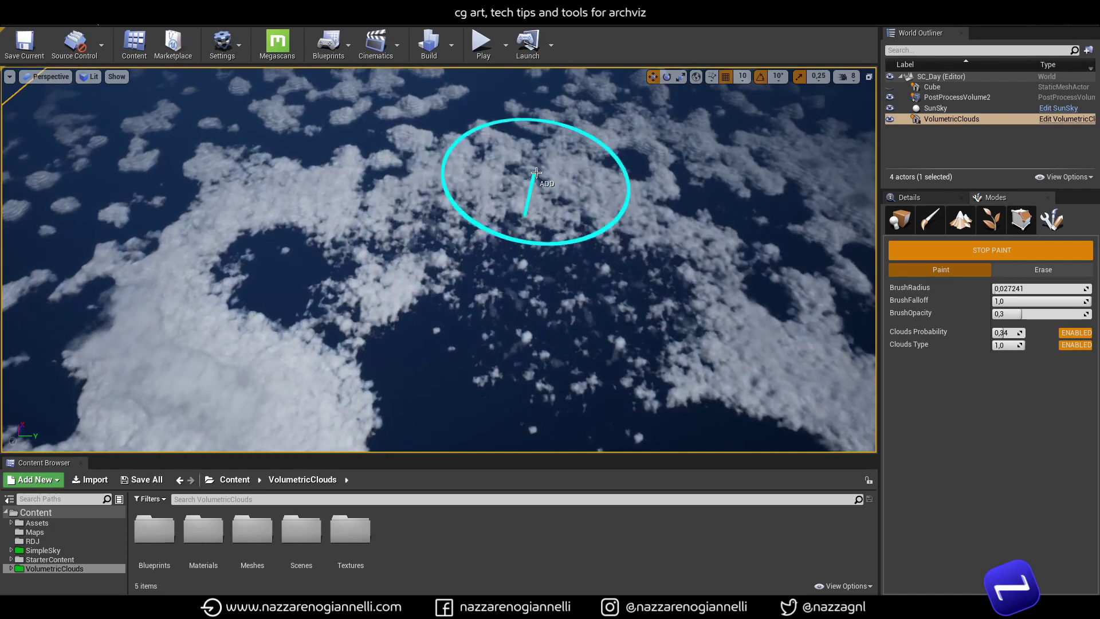
pyautogui.moveTo(535, 180)
pyautogui.mouseDown(button='right')
pyautogui.moveTo(514, 247)
pyautogui.moveTo(481, 289)
pyautogui.moveTo(456, 269)
pyautogui.moveTo(457, 246)
pyautogui.mouseUp(button='right')
pyautogui.press('w')
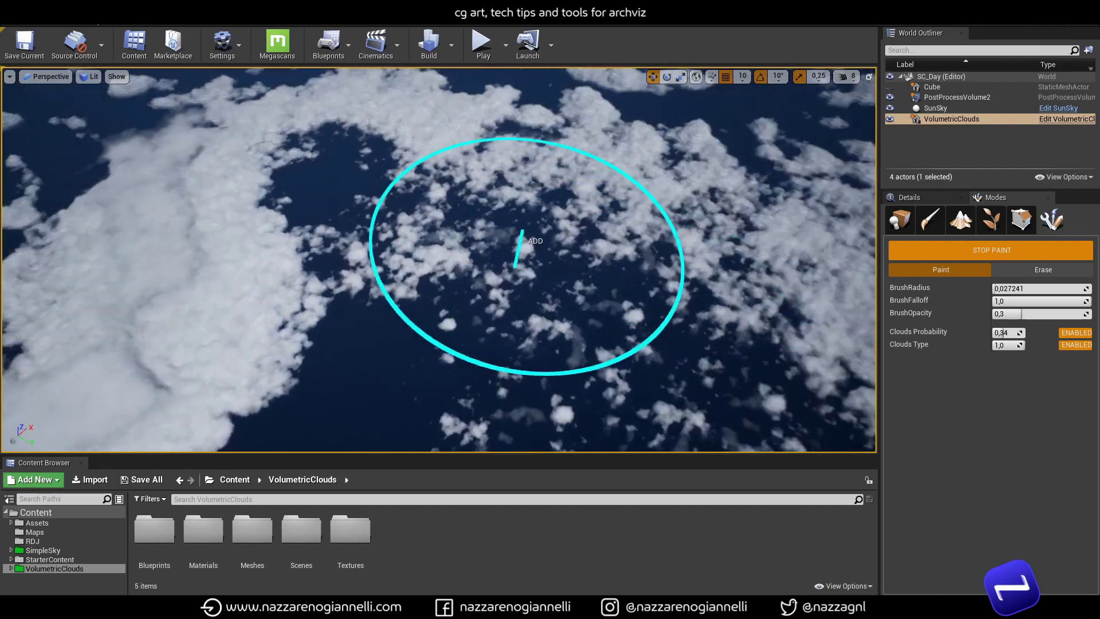
# Paint with the 0.34 cloud probability over the dense cloud bank and into the empty gap near the scattered clouds
pyautogui.moveTo(518, 249); pyautogui.dragTo(585, 300, button='right')
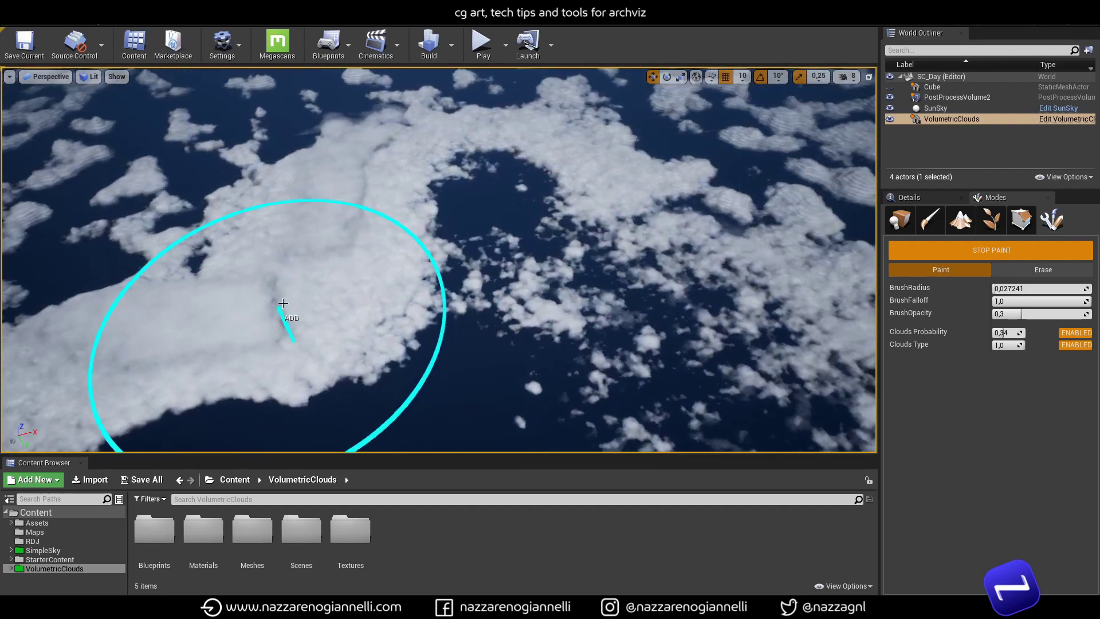
pyautogui.moveTo(268, 311)
pyautogui.mouseDown()
pyautogui.moveTo(310, 272)
pyautogui.moveTo(301, 333)
pyautogui.mouseUp()
pyautogui.moveTo(301, 334); pyautogui.dragTo(258, 295, button='right')
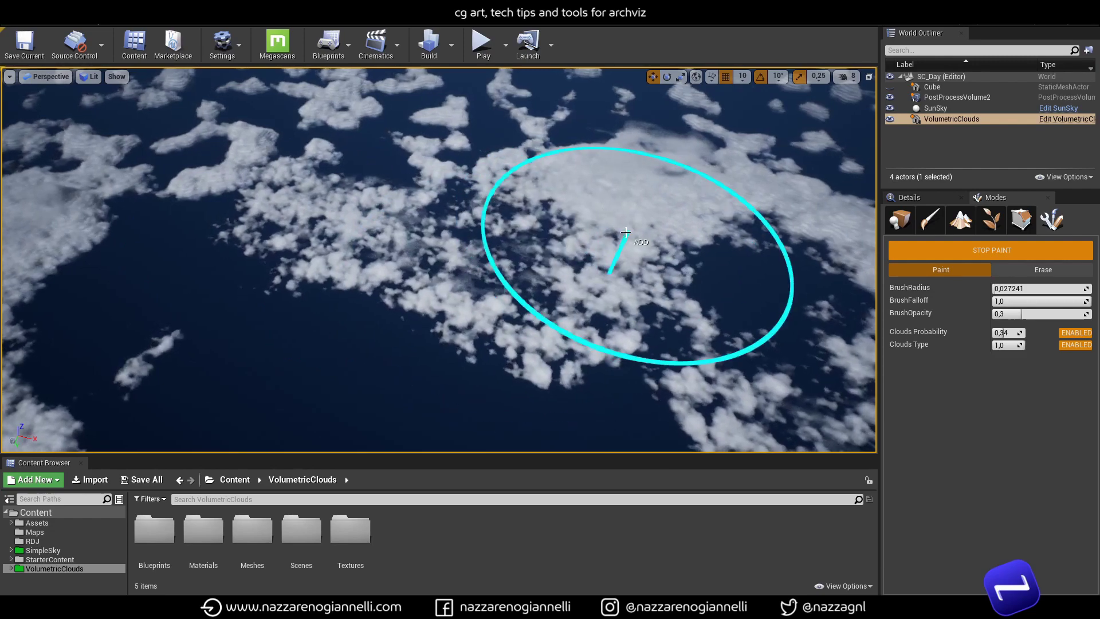
pyautogui.moveTo(625, 232); pyautogui.dragTo(589, 248, button='right')
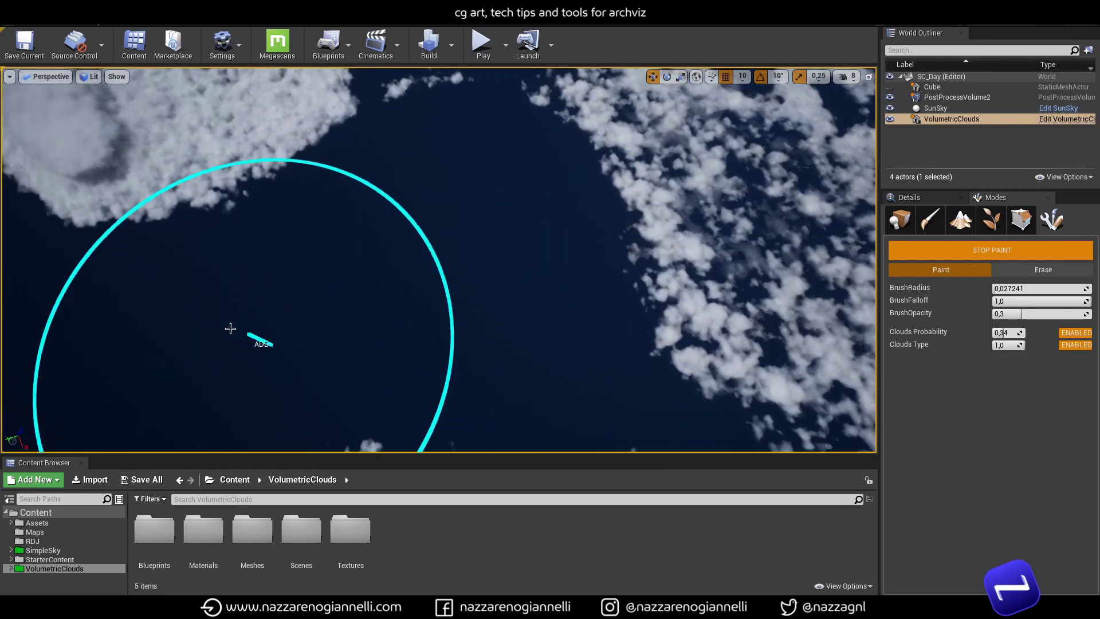
pyautogui.moveTo(230, 329)
pyautogui.mouseDown()
pyautogui.moveTo(332, 283)
pyautogui.moveTo(211, 312)
pyautogui.moveTo(319, 270)
pyautogui.moveTo(283, 299)
pyautogui.mouseUp()
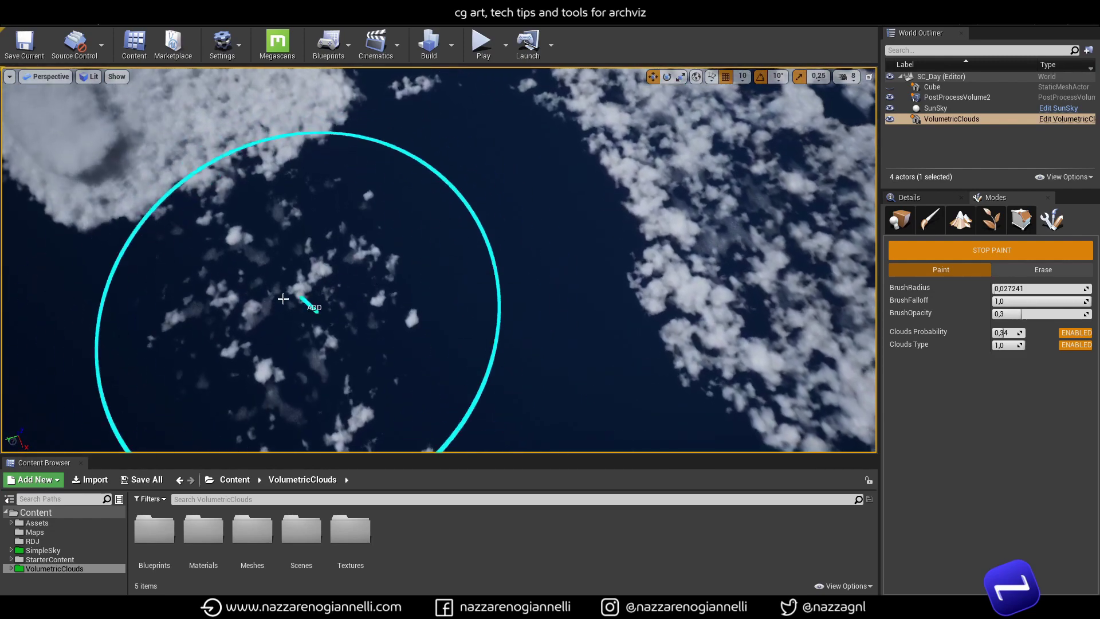
# Paint sparse clouds at 0.34 cloud probability across the empty dark gap and over the edge of the neighbouring dense cloud bank
pyautogui.moveTo(450, 245)
pyautogui.mouseDown(button='right')
pyautogui.moveTo(197, 265)
pyautogui.moveTo(505, 227)
pyautogui.mouseUp(button='right')
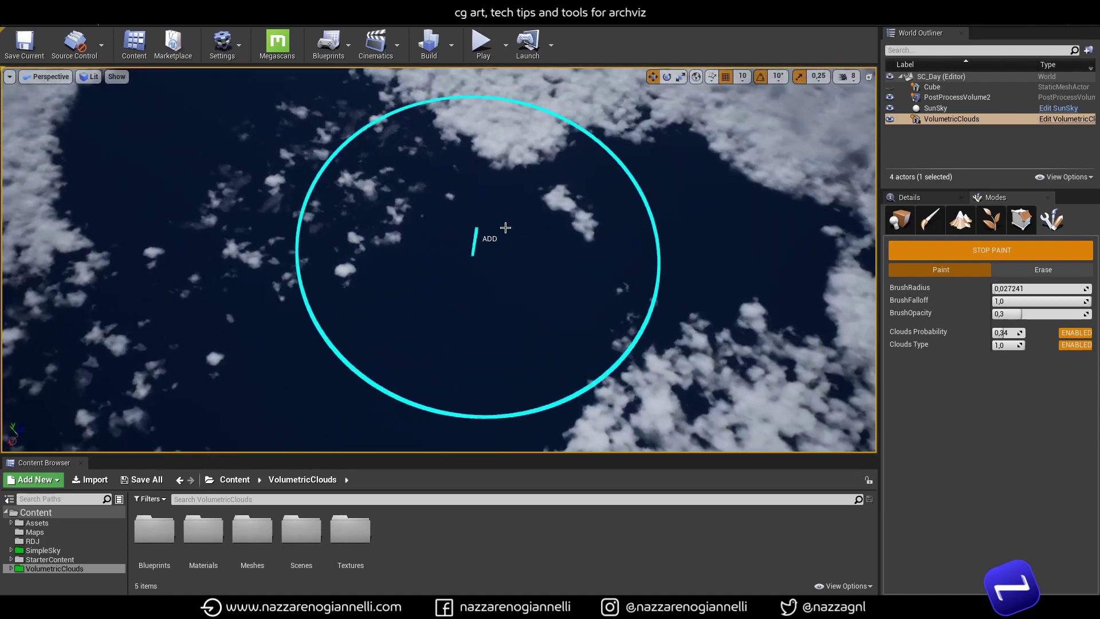
pyautogui.moveTo(506, 228)
pyautogui.mouseDown()
pyautogui.moveTo(595, 238)
pyautogui.moveTo(446, 184)
pyautogui.mouseUp()
pyautogui.moveTo(290, 207); pyautogui.dragTo(354, 176, button='right')
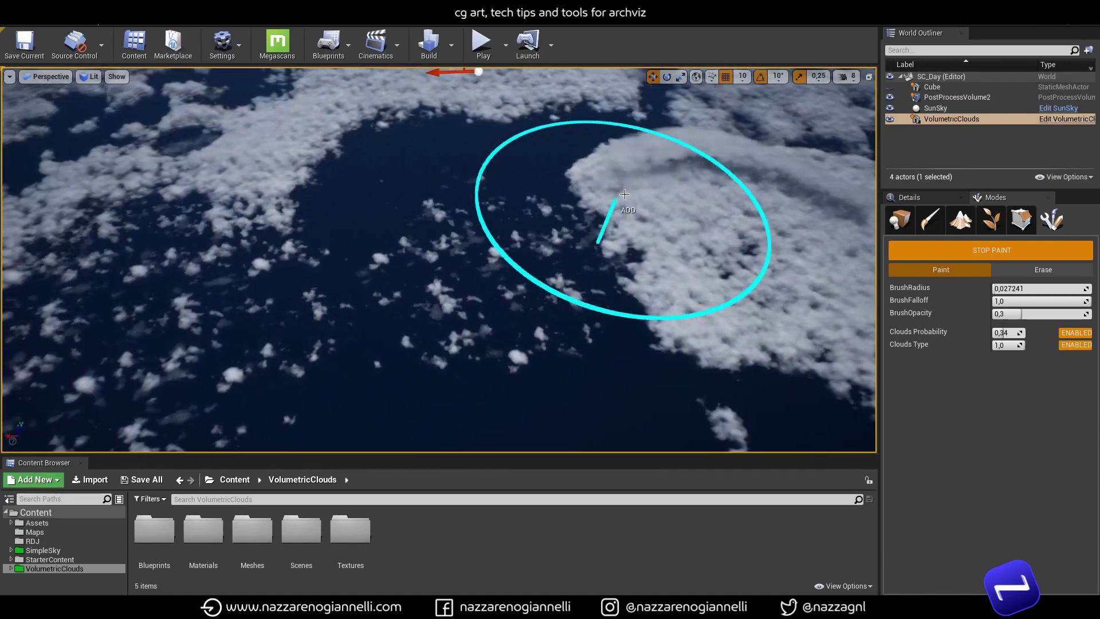
pyautogui.moveTo(625, 194)
pyautogui.mouseDown()
pyautogui.moveTo(565, 280)
pyautogui.moveTo(661, 293)
pyautogui.mouseUp()
pyautogui.moveTo(662, 292)
pyautogui.mouseDown(button='right')
pyautogui.moveTo(542, 249)
pyautogui.moveTo(528, 278)
pyautogui.mouseUp(button='right')
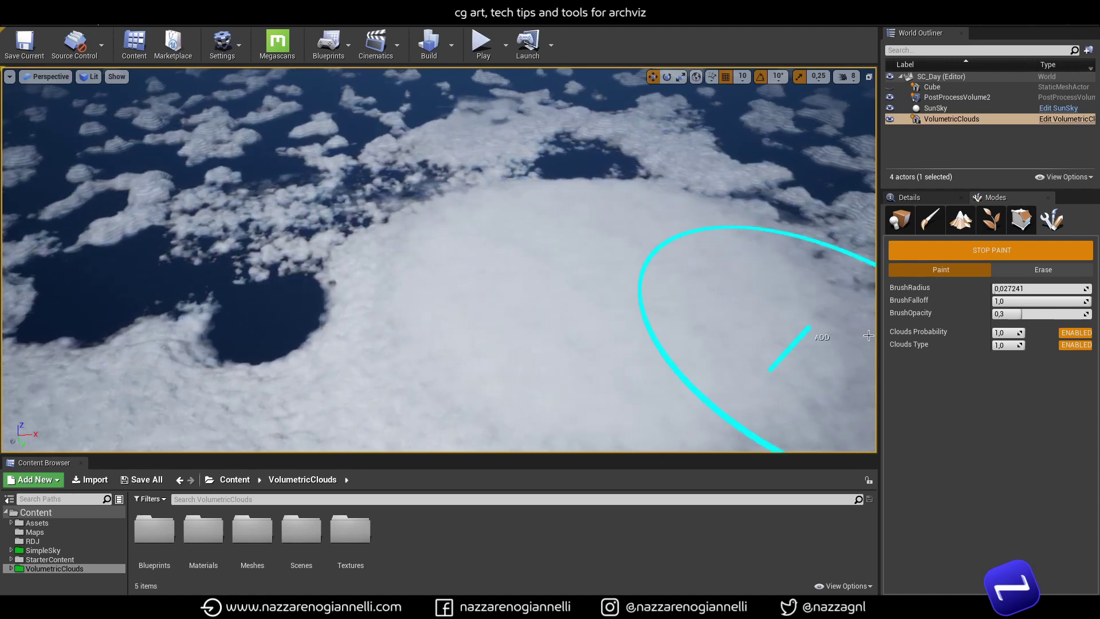
# Lower Clouds Type to 0.53 and paint over the dense cloud layer with cloud probability at 1.0
pyautogui.moveTo(1011, 348); pyautogui.dragTo(1010, 345)
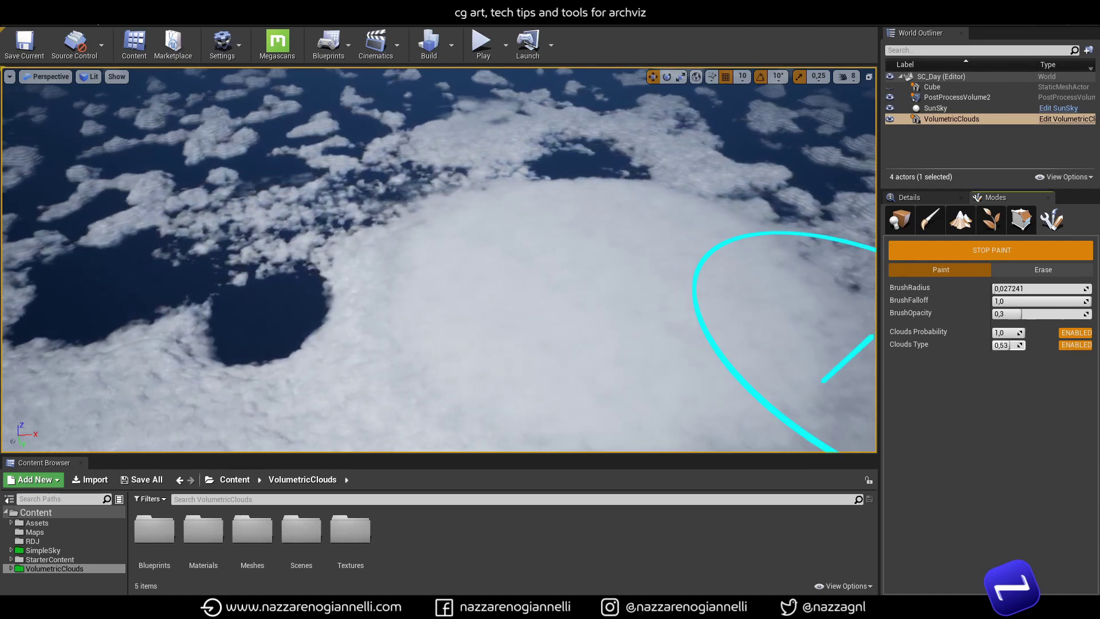
pyautogui.moveTo(841, 313)
pyautogui.mouseDown()
pyautogui.moveTo(518, 345)
pyautogui.moveTo(624, 310)
pyautogui.moveTo(716, 334)
pyautogui.moveTo(455, 338)
pyautogui.moveTo(501, 384)
pyautogui.moveTo(363, 324)
pyautogui.moveTo(593, 216)
pyautogui.moveTo(643, 246)
pyautogui.moveTo(491, 295)
pyautogui.mouseUp()
pyautogui.moveTo(491, 295); pyautogui.dragTo(477, 308, button='right')
pyautogui.moveTo(477, 307); pyautogui.dragTo(391, 307)
pyautogui.moveTo(387, 310)
pyautogui.mouseDown(button='right')
pyautogui.moveTo(359, 339)
pyautogui.moveTo(583, 379)
pyautogui.moveTo(599, 354)
pyautogui.mouseUp(button='right')
pyautogui.moveTo(665, 219)
pyautogui.mouseDown()
pyautogui.moveTo(515, 266)
pyautogui.moveTo(565, 278)
pyautogui.moveTo(513, 287)
pyautogui.moveTo(494, 275)
pyautogui.moveTo(739, 275)
pyautogui.moveTo(631, 281)
pyautogui.mouseUp()
# View the cloud layer from below and paint the overcast area near the horizon with Clouds Type at 0.24
pyautogui.moveTo(630, 280)
pyautogui.mouseDown(button='right')
pyautogui.moveTo(659, 247)
pyautogui.moveTo(768, 189)
pyautogui.moveTo(708, 178)
pyautogui.moveTo(691, 114)
pyautogui.moveTo(682, 129)
pyautogui.mouseUp(button='right')
pyautogui.moveTo(516, 401); pyautogui.dragTo(504, 196, button='right')
pyautogui.moveTo(499, 136); pyautogui.dragTo(503, 110, button='right')
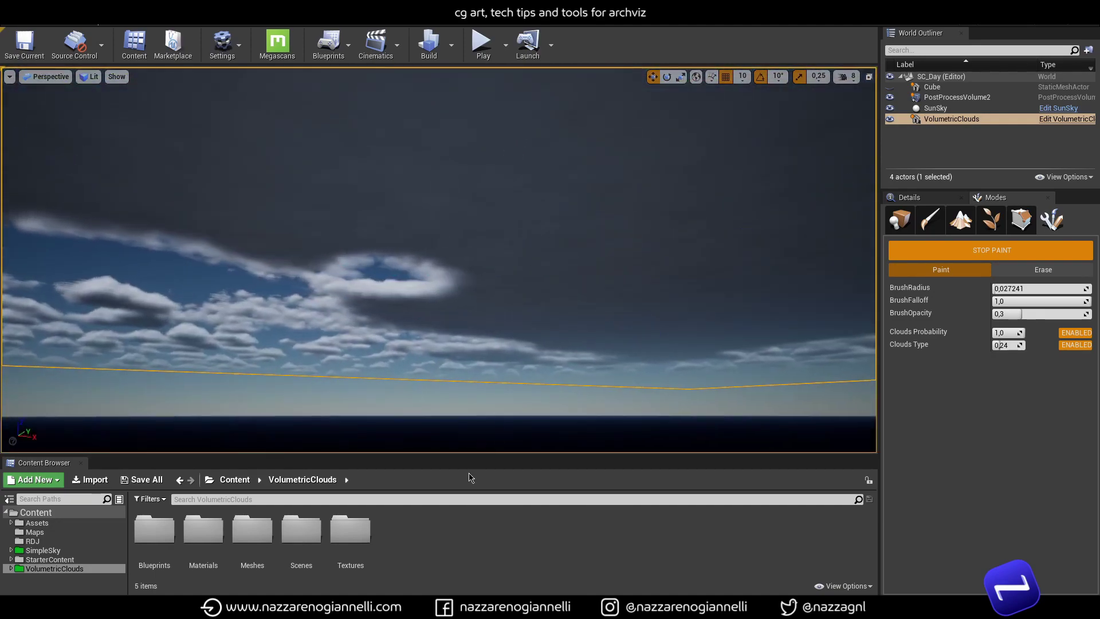
pyautogui.moveTo(469, 373)
pyautogui.mouseDown(button='right')
pyautogui.moveTo(484, 314)
pyautogui.moveTo(534, 270)
pyautogui.moveTo(469, 373)
pyautogui.mouseUp(button='right')
pyautogui.moveTo(469, 373)
pyautogui.mouseDown()
pyautogui.moveTo(407, 321)
pyautogui.moveTo(480, 321)
pyautogui.mouseUp()
pyautogui.moveTo(479, 322); pyautogui.dragTo(485, 418, button='right')
# Paint with cloud probability 0.26 and Clouds Type 1.0 over the dark overhead clouds to break them up around the sun
pyautogui.moveTo(485, 285)
pyautogui.mouseDown(button='right')
pyautogui.moveTo(477, 343)
pyautogui.moveTo(497, 314)
pyautogui.mouseUp(button='right')
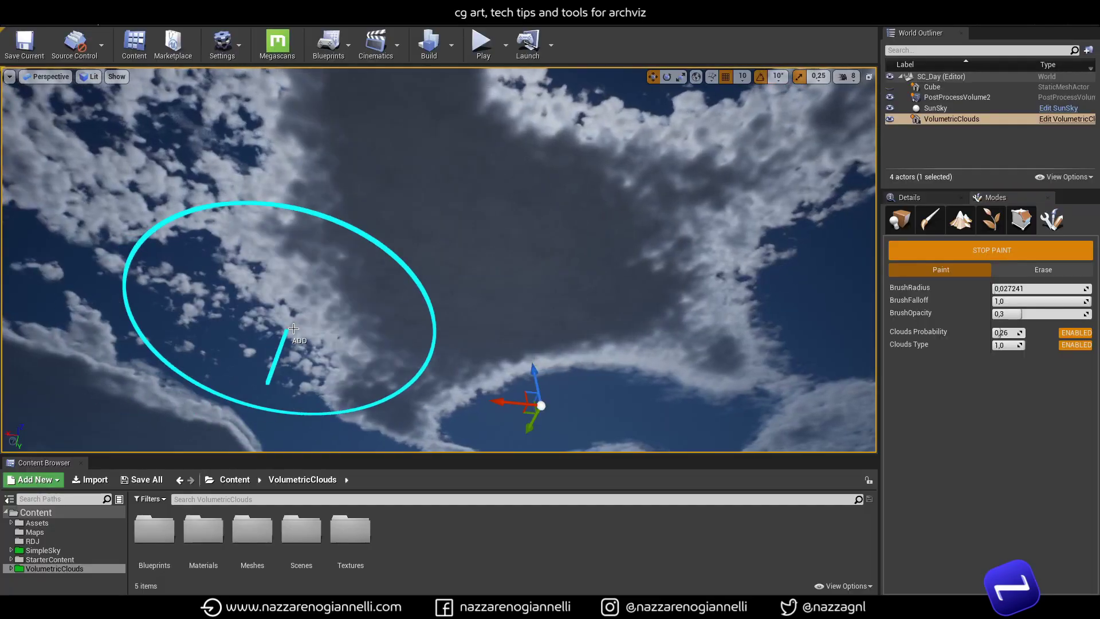
pyautogui.moveTo(412, 291)
pyautogui.mouseDown()
pyautogui.moveTo(479, 265)
pyautogui.moveTo(651, 235)
pyautogui.moveTo(687, 203)
pyautogui.mouseUp()
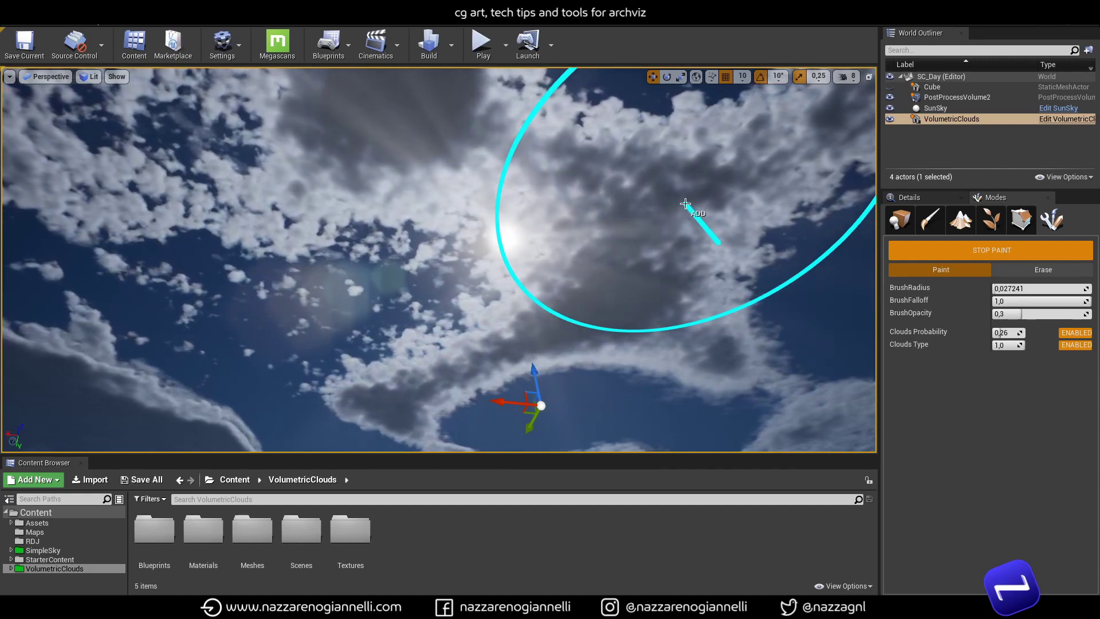
pyautogui.moveTo(685, 204); pyautogui.dragTo(172, 199)
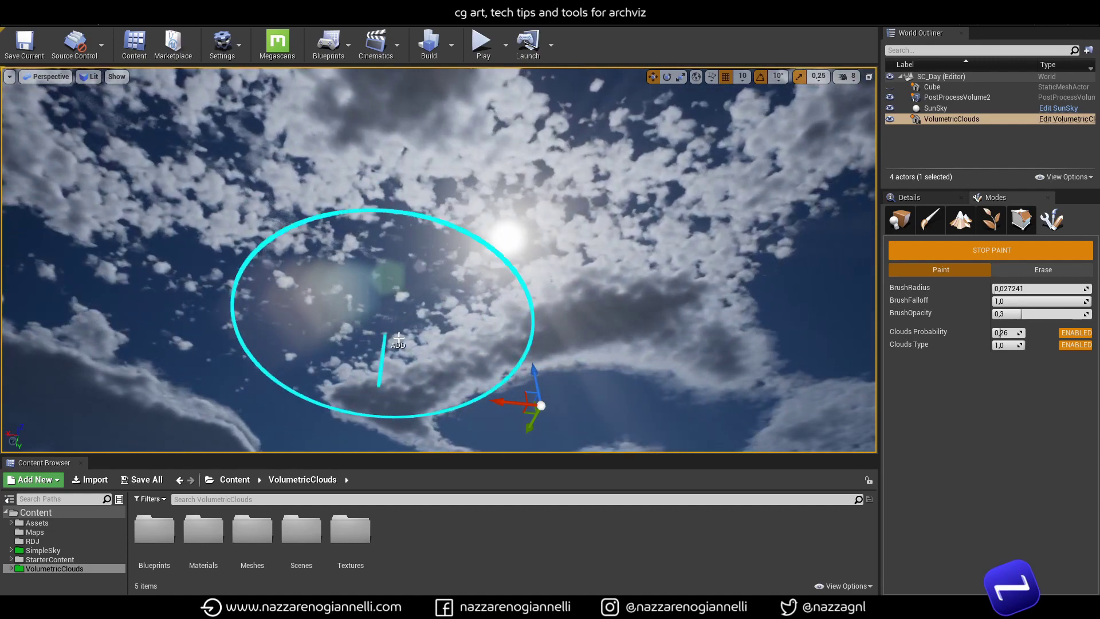